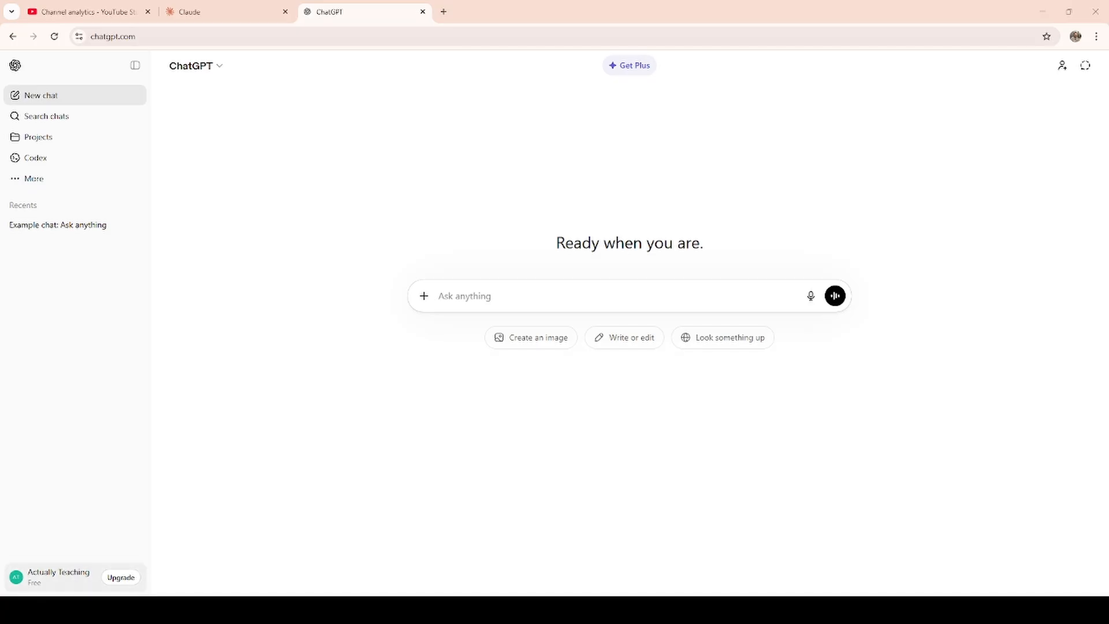
Turn off "Improve the model for everyone" in the account's data controls and save the choice.
{"action": "left_click", "coordinate": [49, 578]}
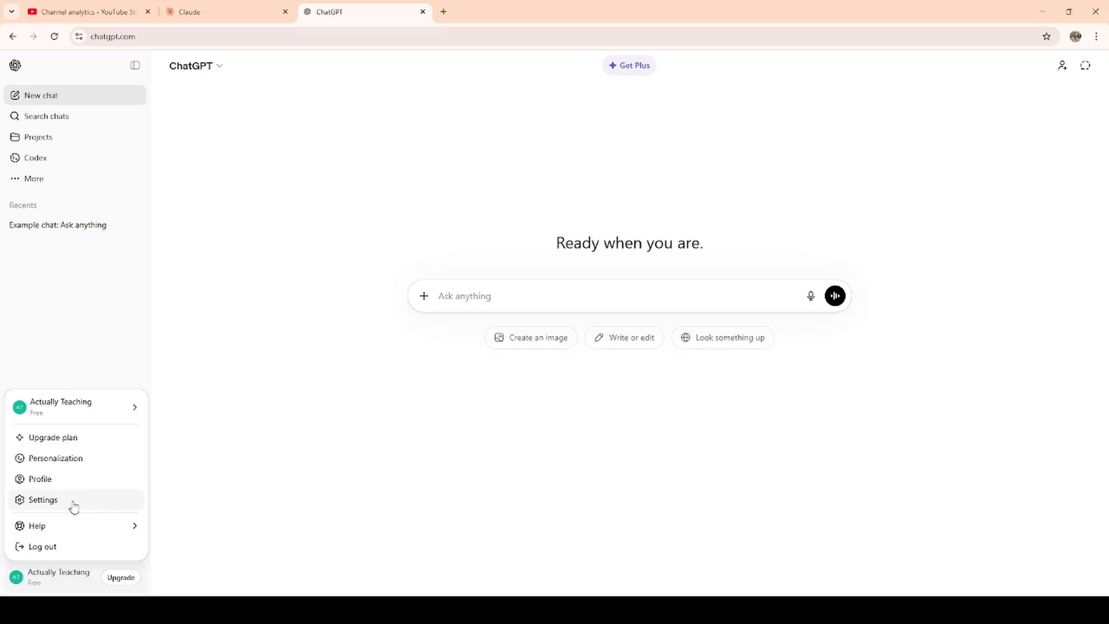
{"action": "left_click", "coordinate": [33, 505]}
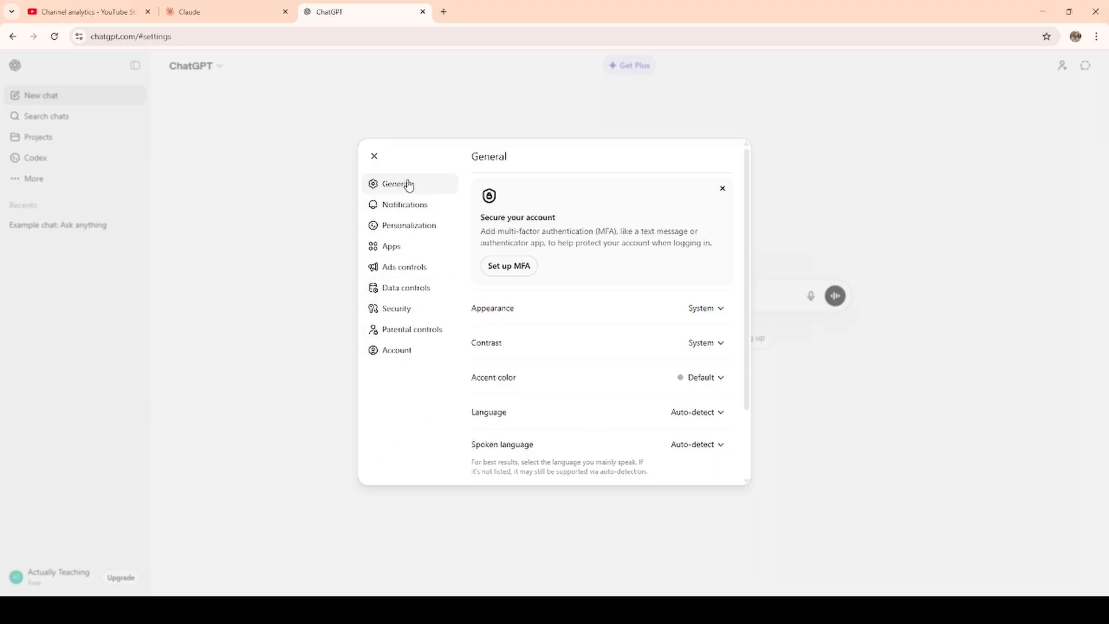
{"action": "left_click", "coordinate": [401, 292]}
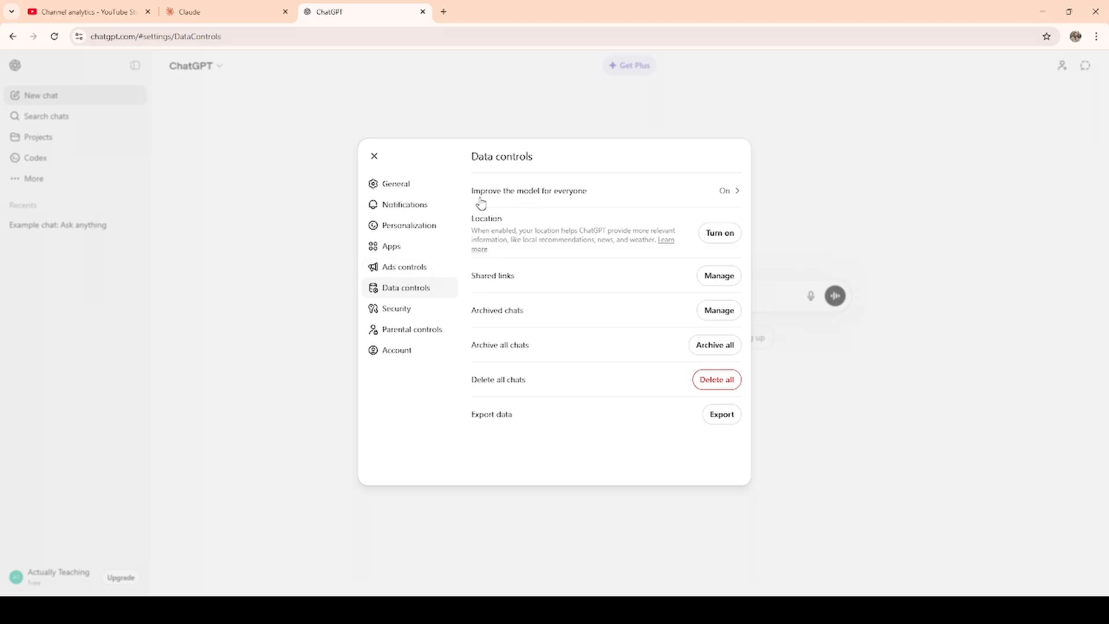
{"action": "left_click", "coordinate": [729, 200]}
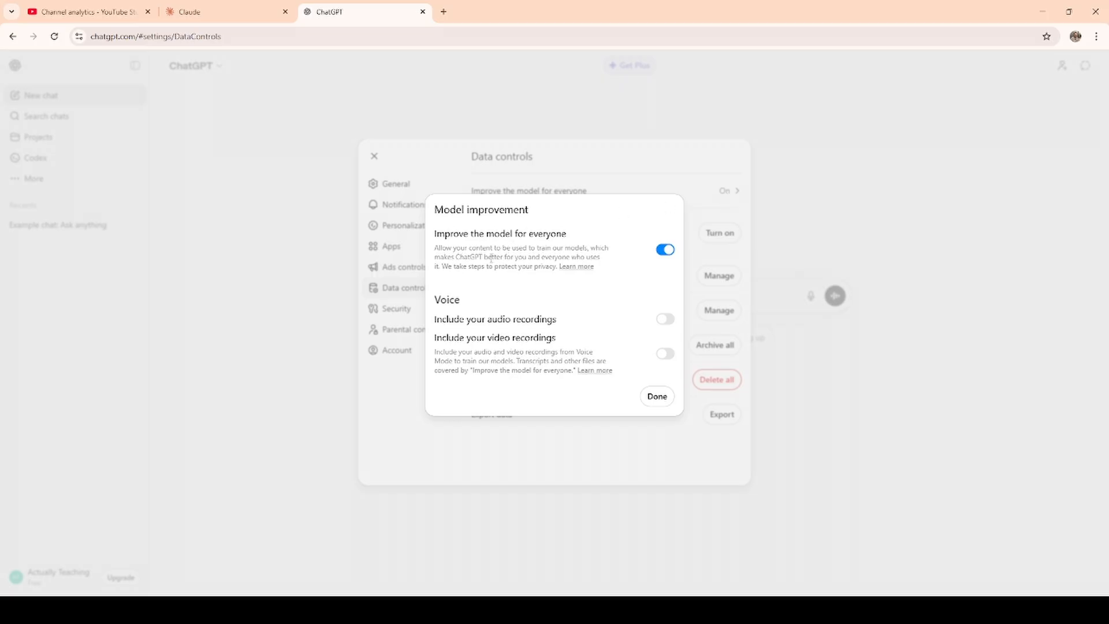
{"action": "left_click", "coordinate": [665, 251]}
{"action": "left_click", "coordinate": [657, 397]}
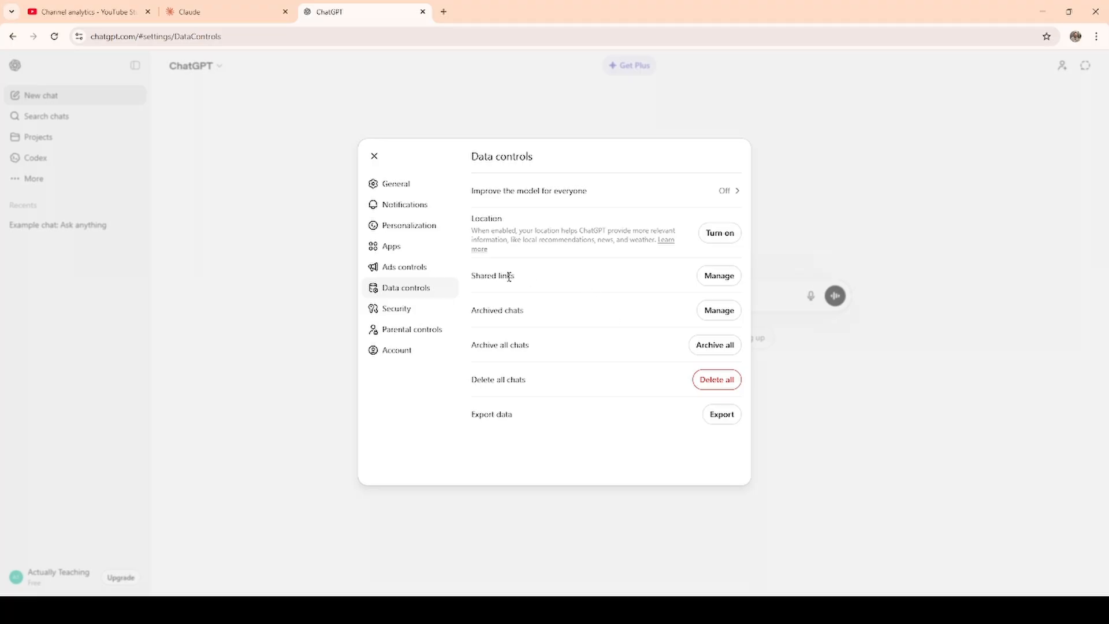
Check the shared links listed under the account's data controls and close the list.
{"action": "left_click", "coordinate": [713, 280]}
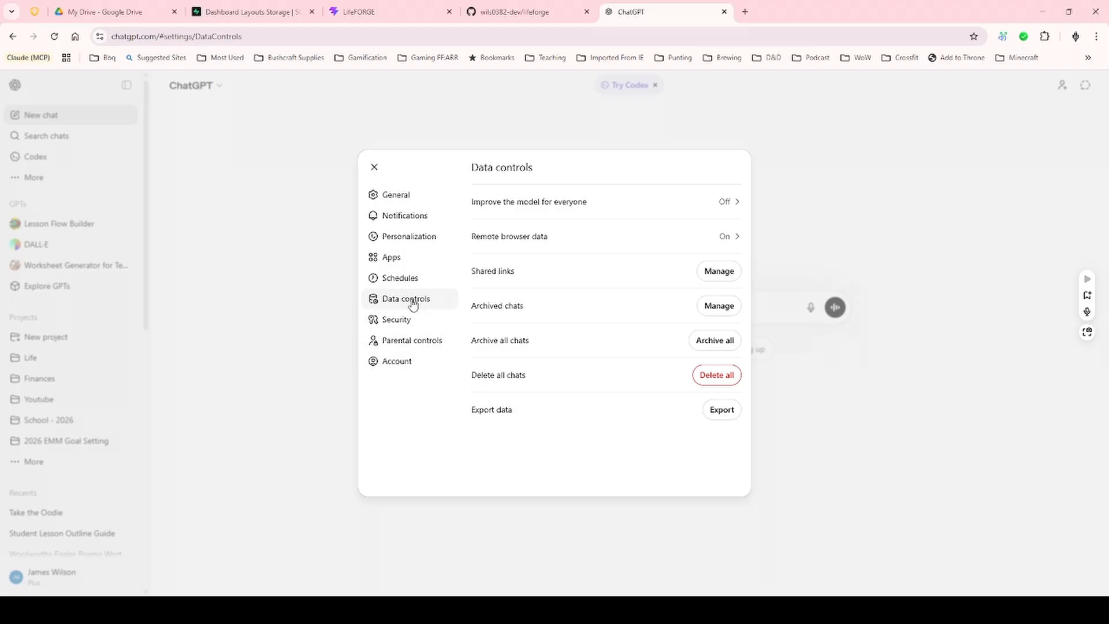
{"action": "left_click", "coordinate": [710, 273]}
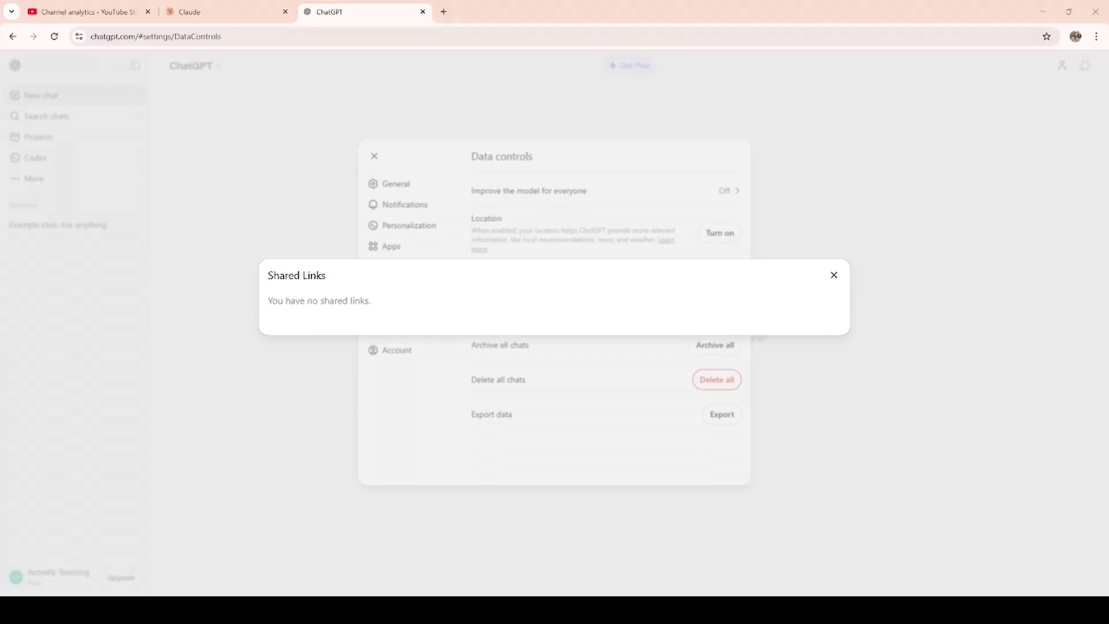
{"action": "left_click", "coordinate": [834, 275]}
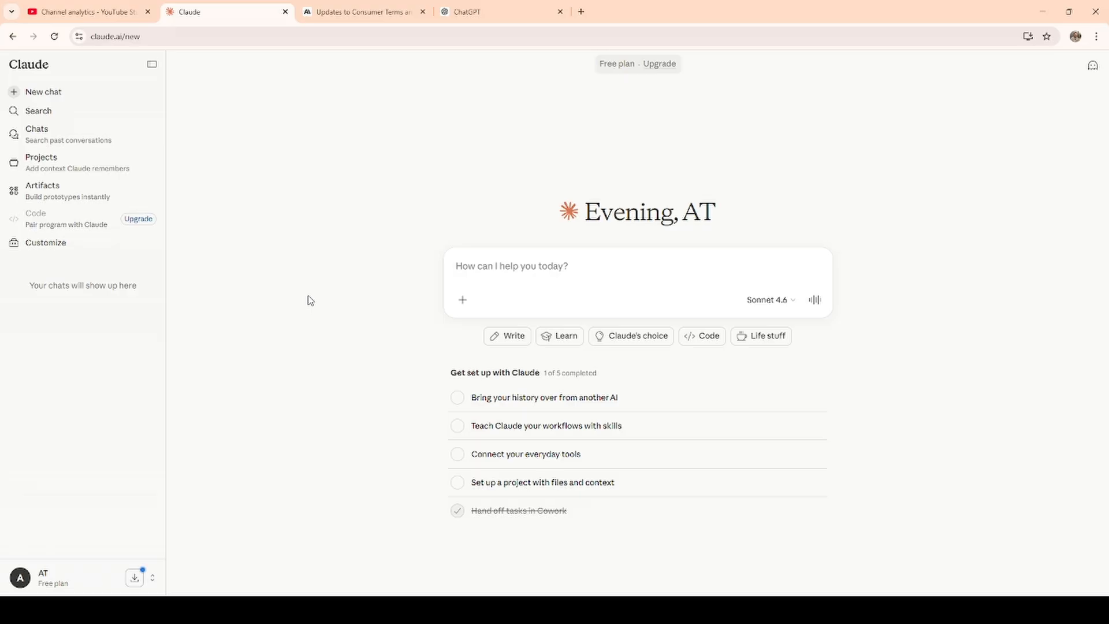
In Claude, turn off "Help improve Claude" in the account's privacy settings.
{"action": "left_click", "coordinate": [35, 581]}
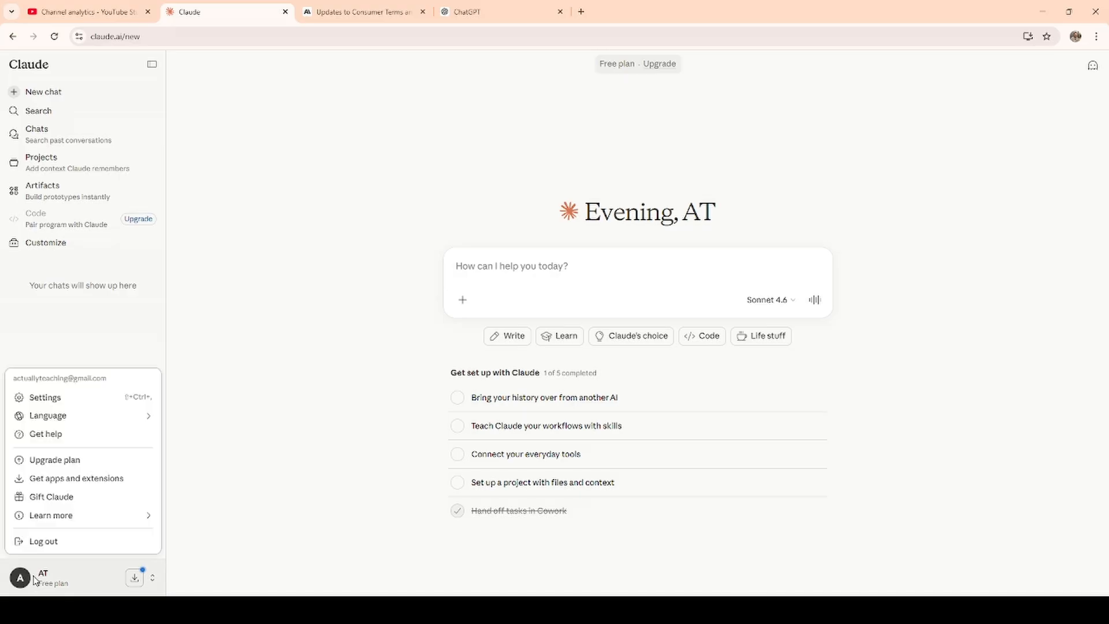
{"action": "left_click", "coordinate": [62, 399]}
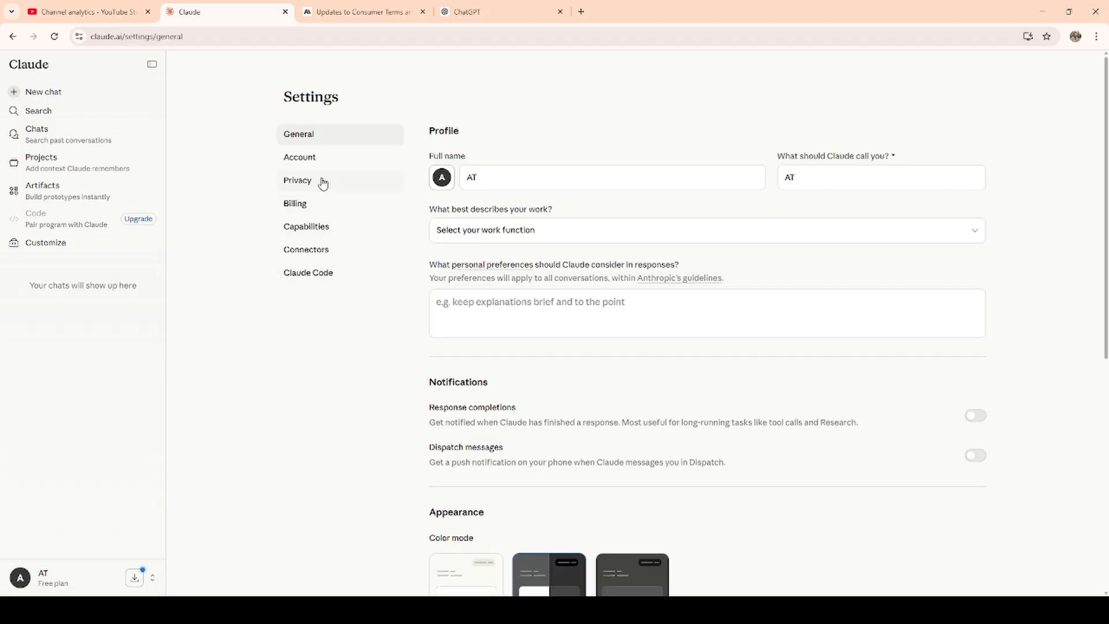
{"action": "left_click", "coordinate": [317, 184]}
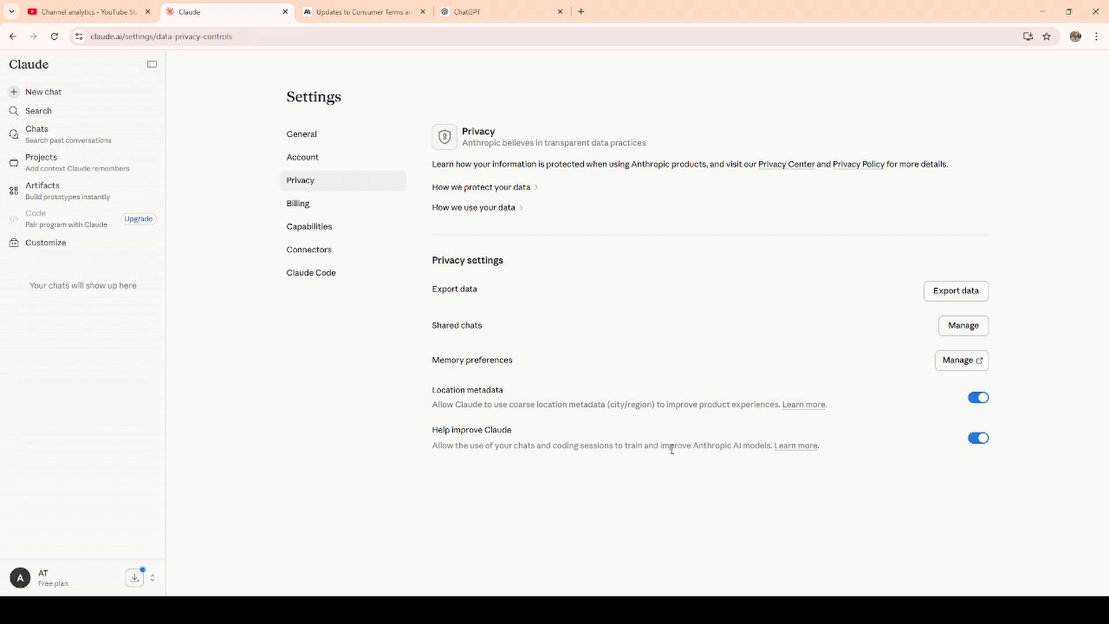
{"action": "left_click", "coordinate": [977, 440]}
Start a new chat, view its incognito mode, and exit incognito.
{"action": "left_click", "coordinate": [48, 99]}
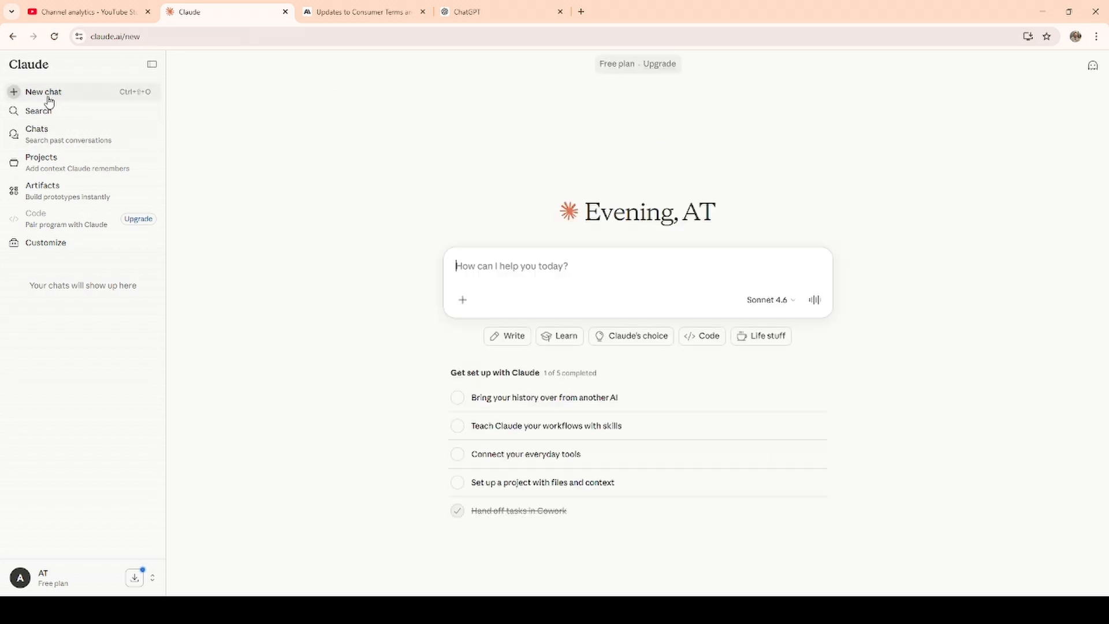
{"action": "left_click", "coordinate": [1094, 67]}
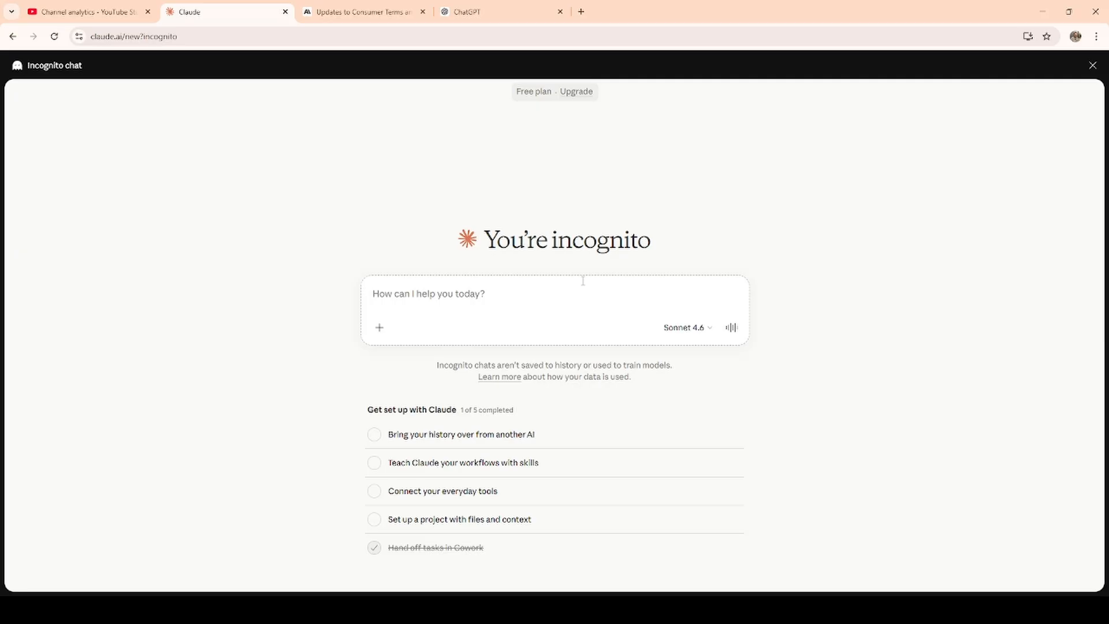
{"action": "left_click", "coordinate": [1093, 65]}
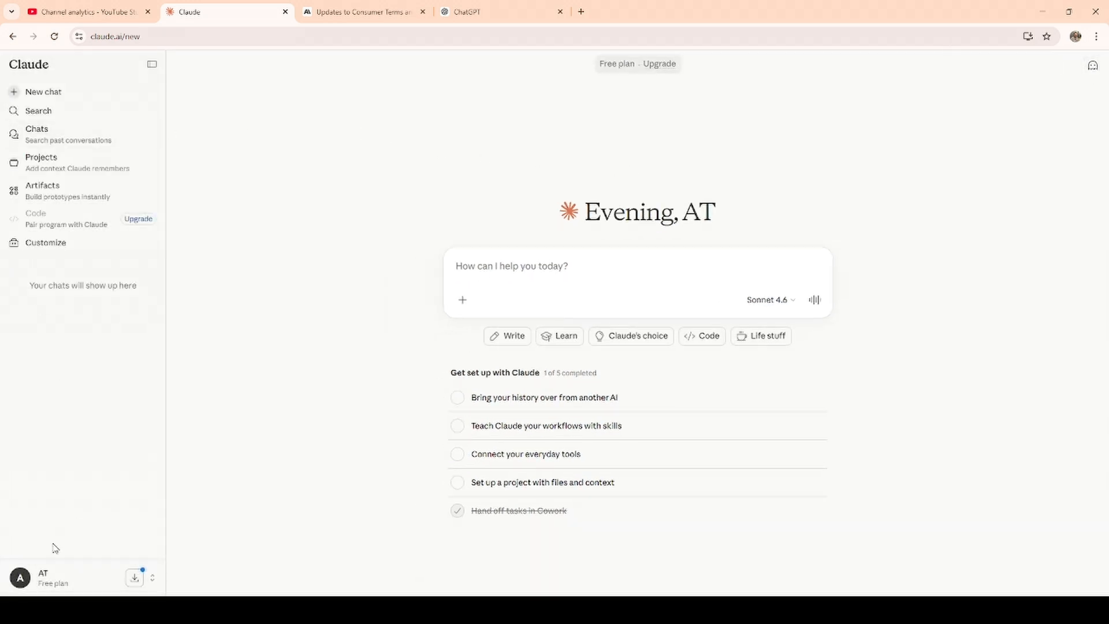
Reopen the account's privacy settings to review the data-sharing options.
{"action": "left_click", "coordinate": [47, 578]}
{"action": "left_click", "coordinate": [79, 404]}
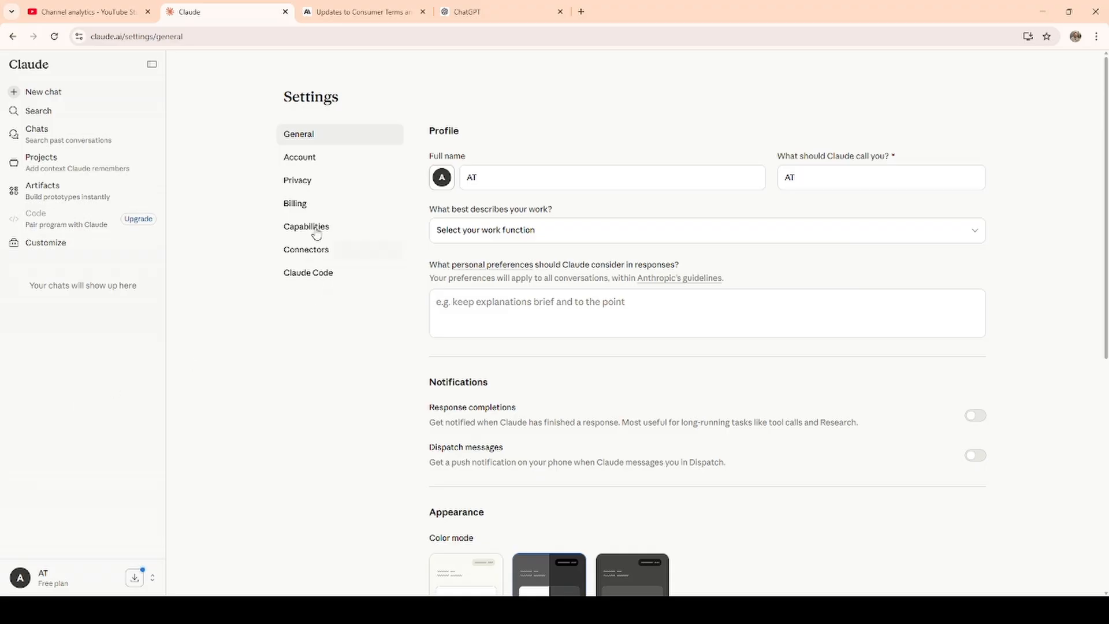
{"action": "left_click", "coordinate": [302, 181]}
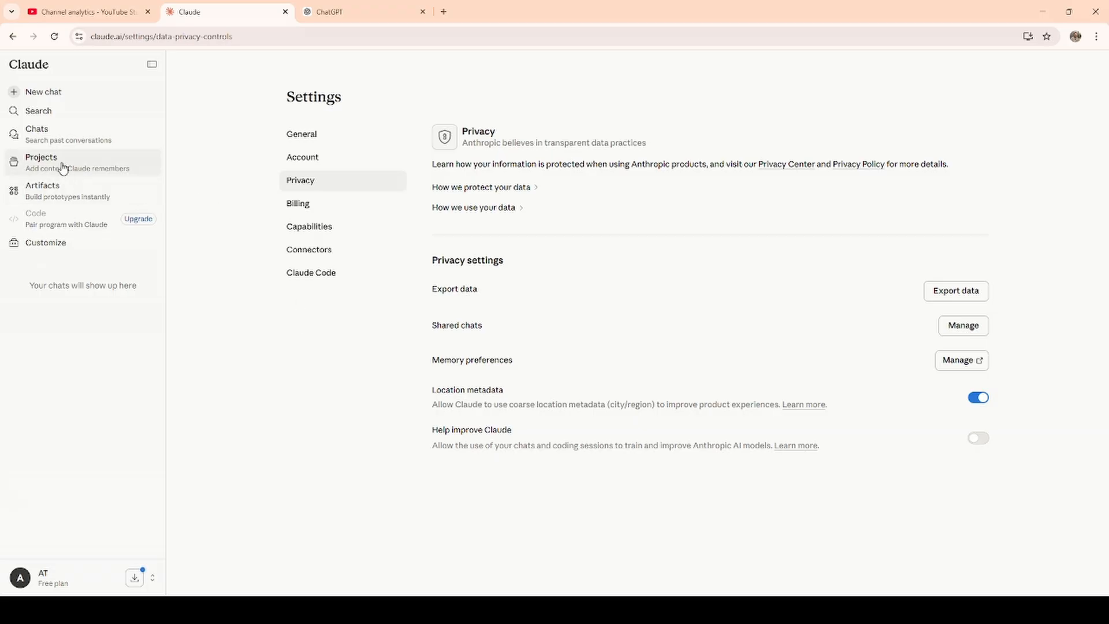
{"action": "left_click", "coordinate": [49, 102]}
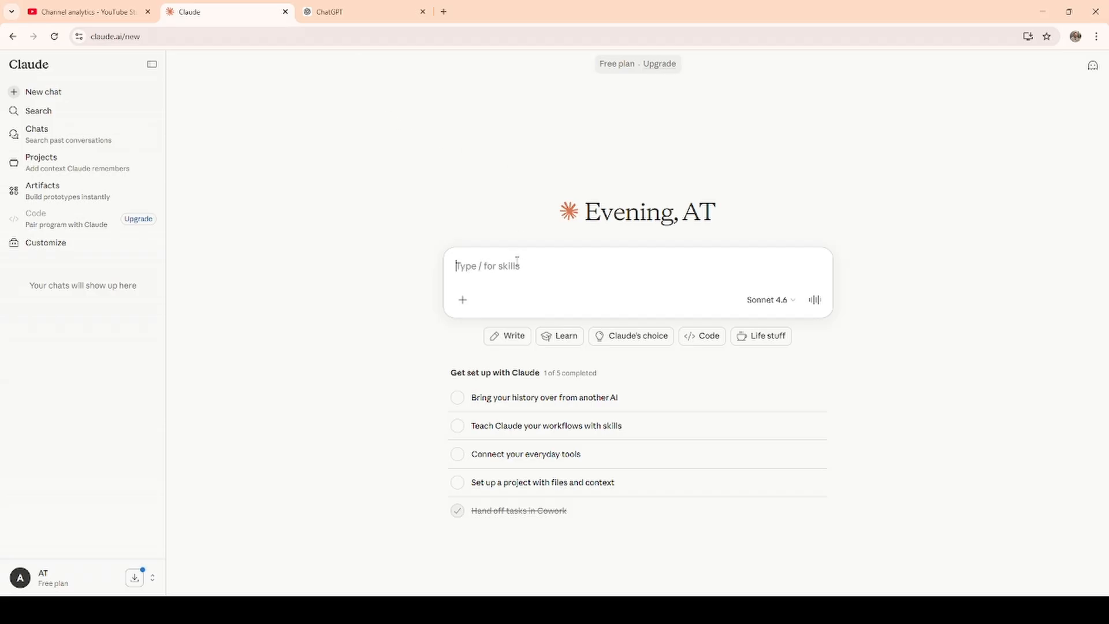
{"action": "type", "text": "I'm a teache"}
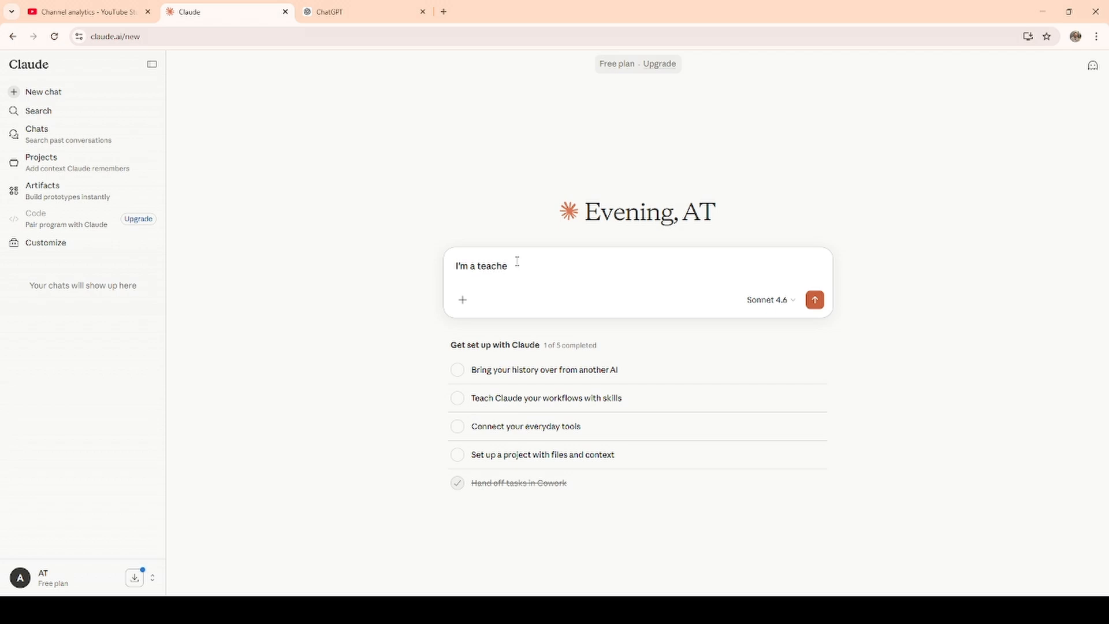
{"action": "type", "text": "r, I work in a high school"}
{"action": "key", "text": "ctrl+a"}
{"action": "key", "text": "BackSpace"}
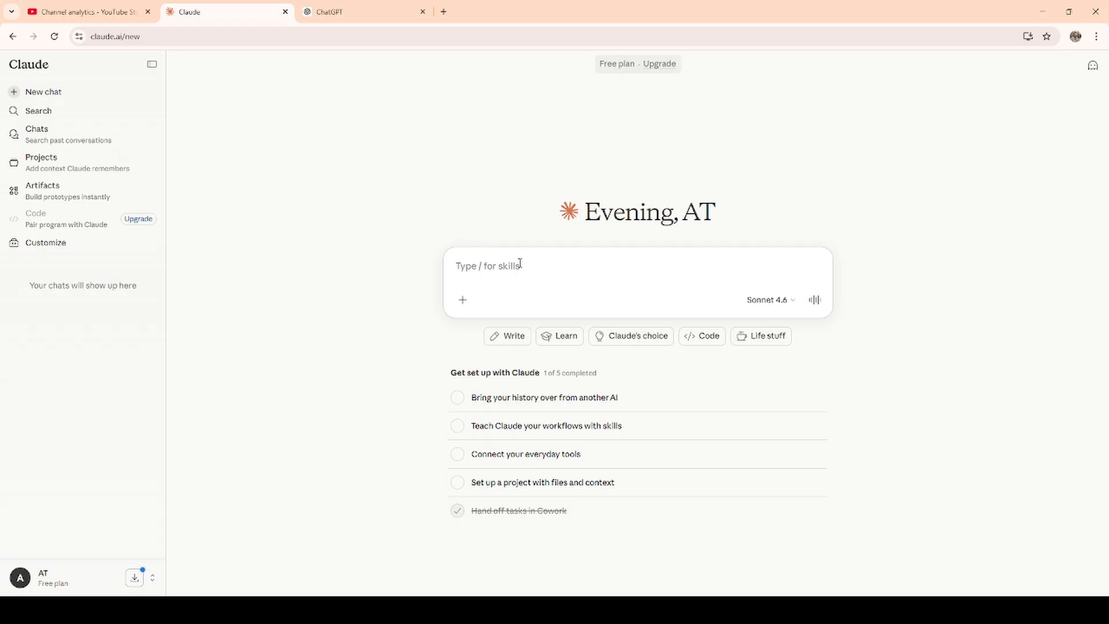
Start a new personal project in Claude and name it "Year 9 Science".
{"action": "left_click", "coordinate": [62, 169]}
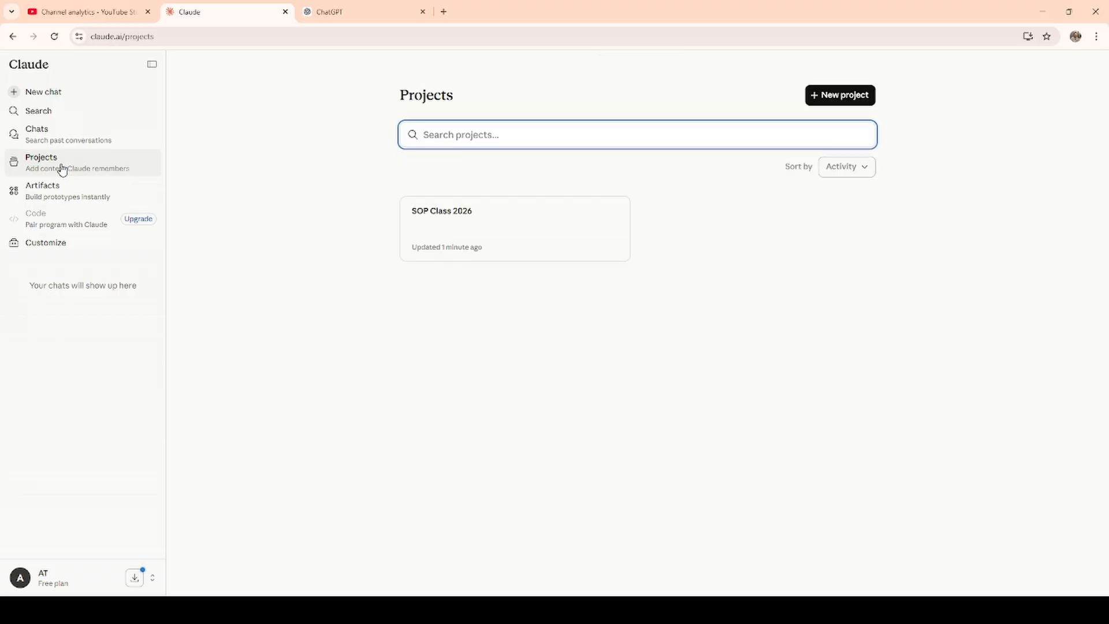
{"action": "left_click", "coordinate": [846, 97]}
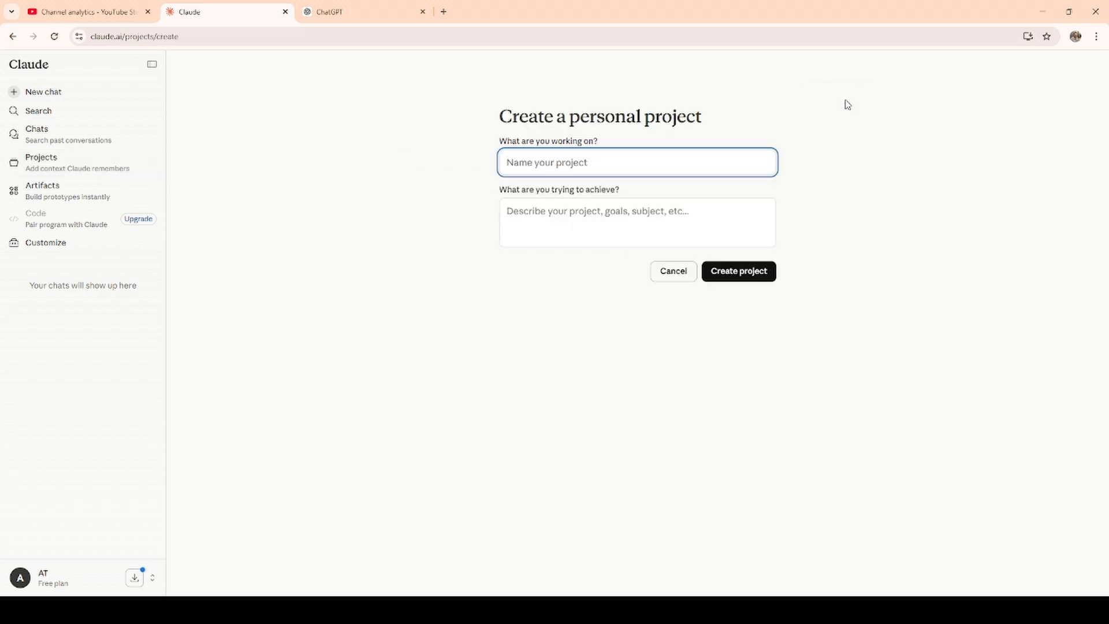
{"action": "left_click", "coordinate": [551, 157]}
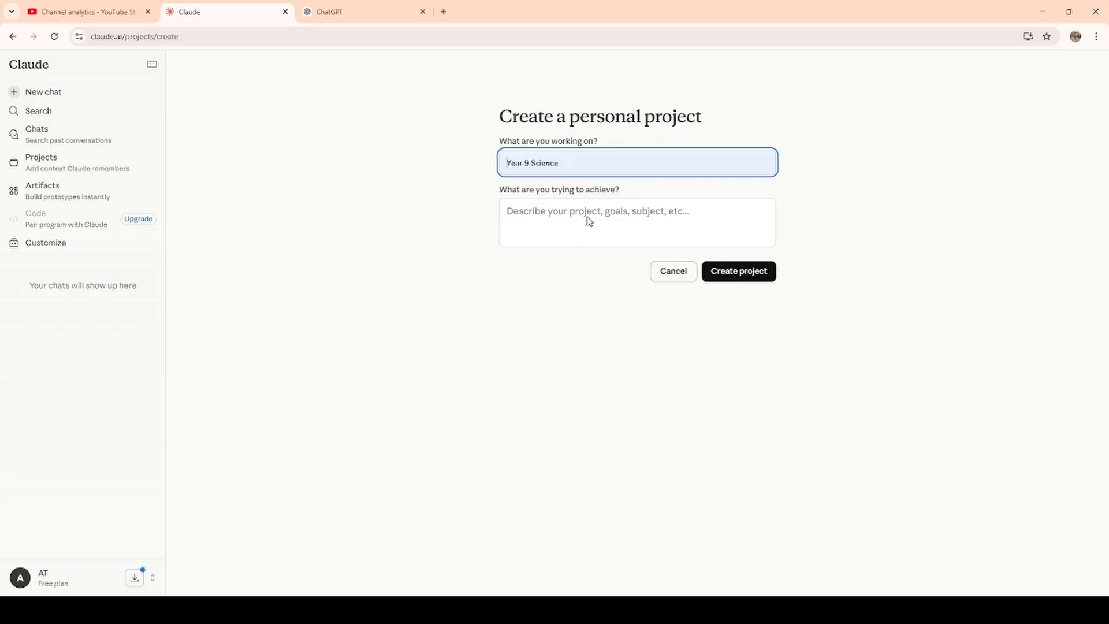
{"action": "left_click", "coordinate": [589, 221]}
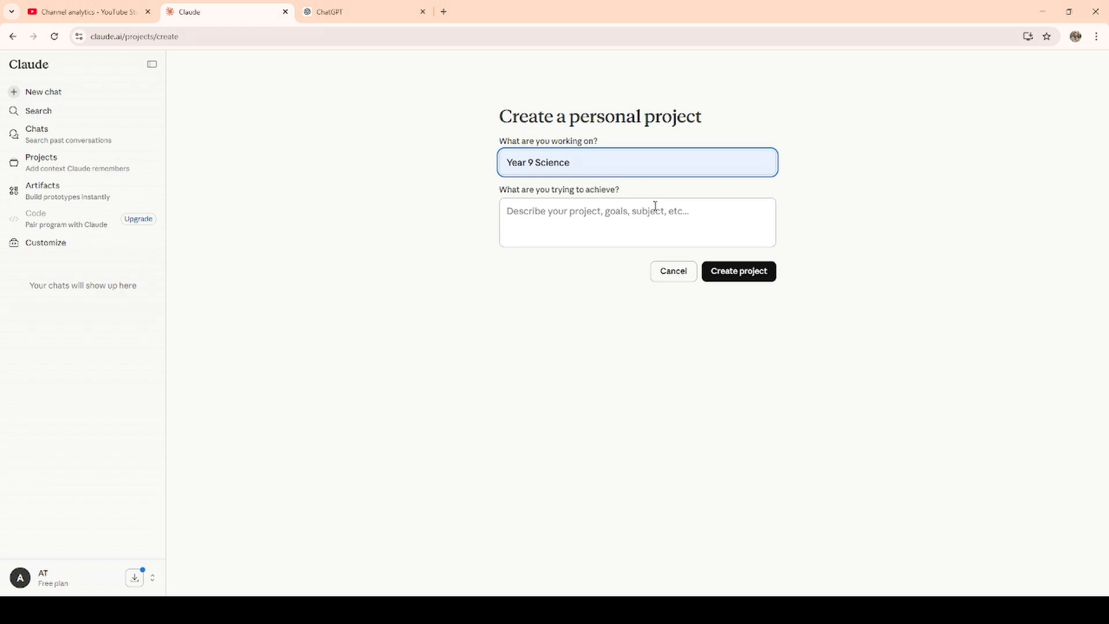
Paste the South Australian high school Special Education teacher description as the project's goal, review it through the student-names rule, and create the project.
{"action": "left_click", "coordinate": [604, 220]}
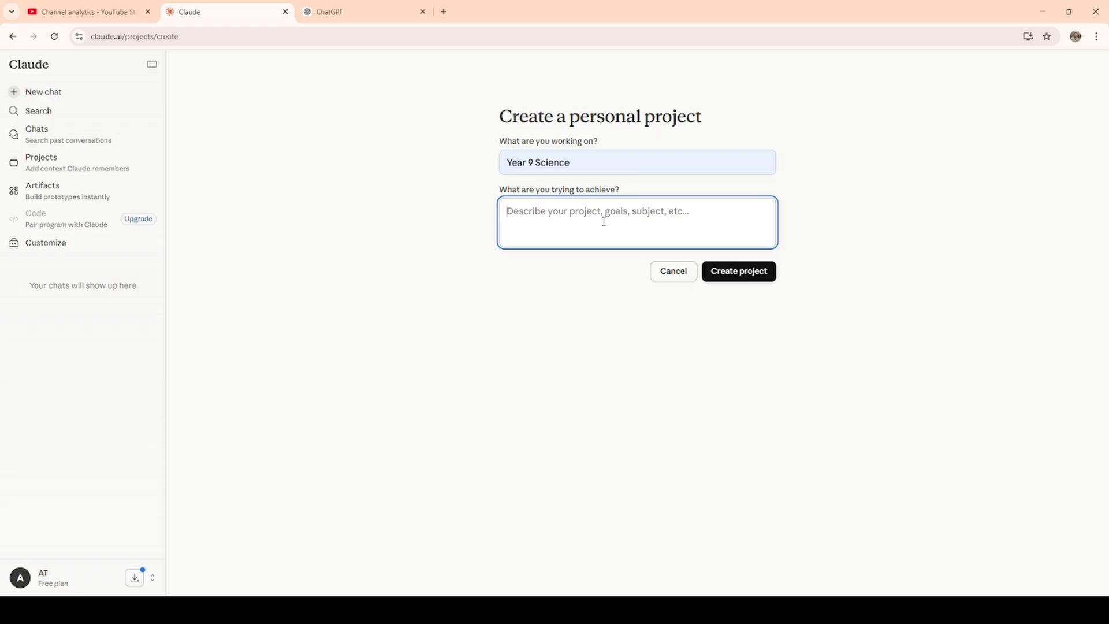
{"action": "key", "text": "ctrl+v"}
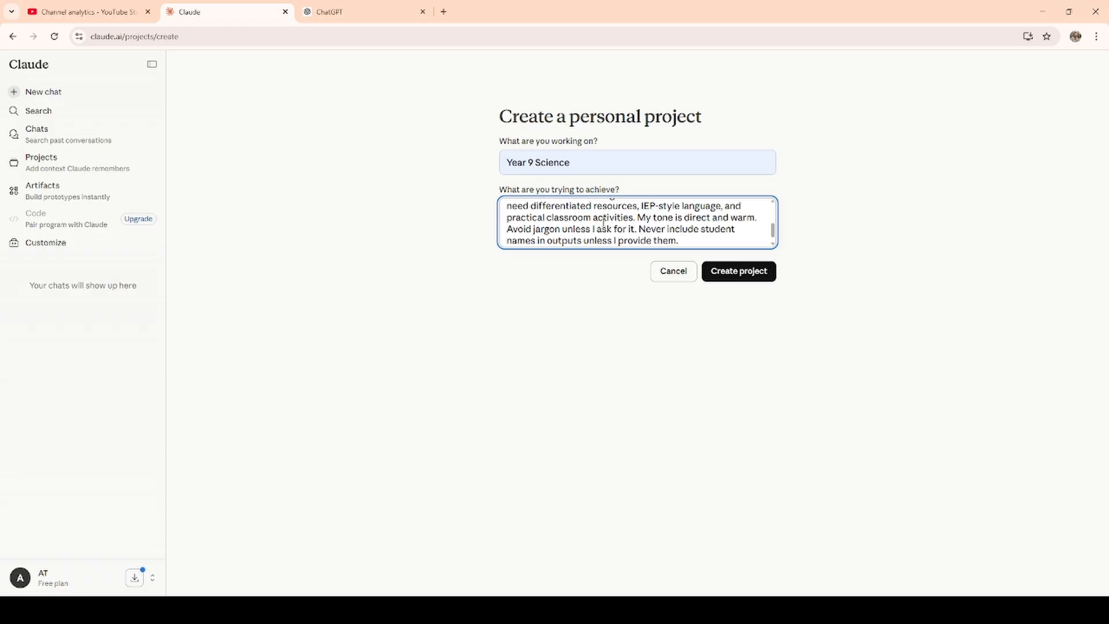
{"action": "scroll", "coordinate": [604, 219], "scroll_direction": "up", "scroll_amount": 3}
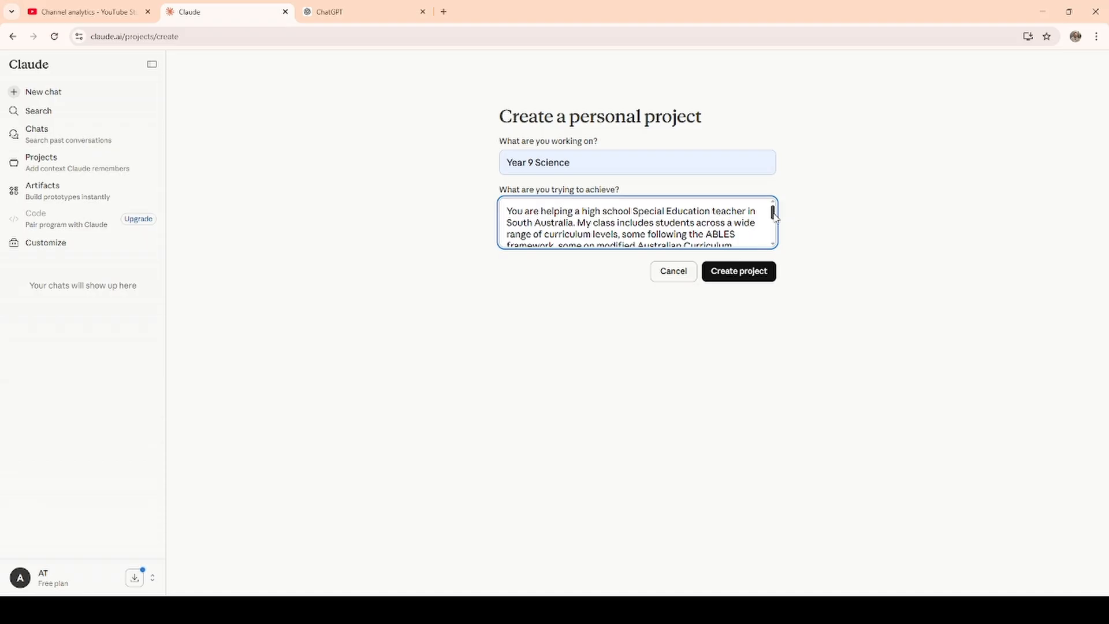
{"action": "left_click_drag", "start_coordinate": [774, 214], "coordinate": [777, 230]}
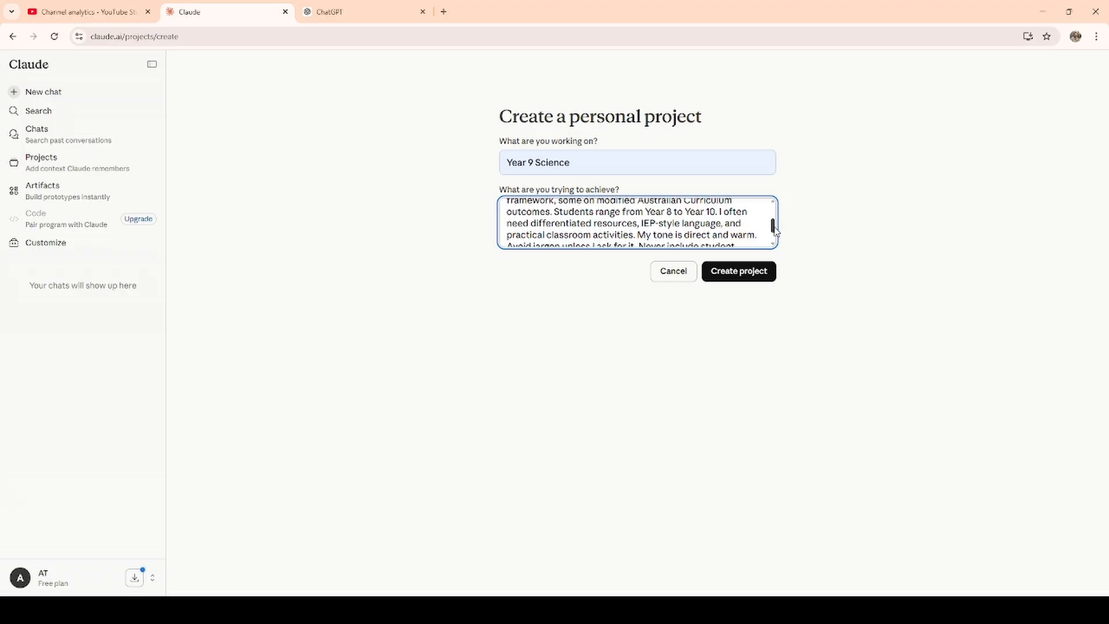
{"action": "left_click_drag", "start_coordinate": [777, 230], "coordinate": [778, 235]}
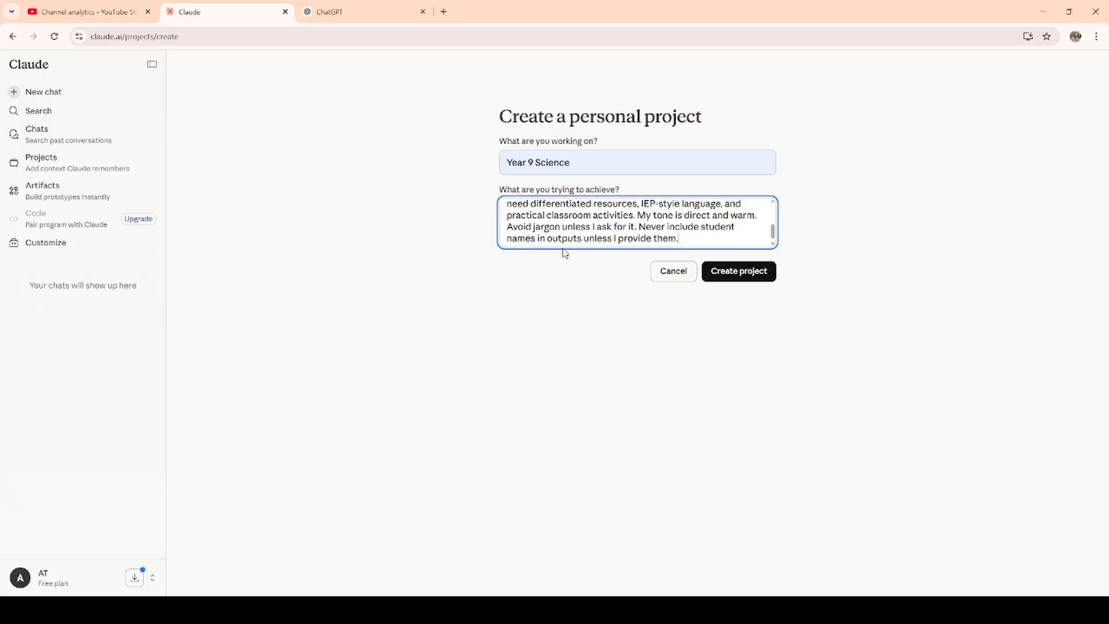
{"action": "left_click_drag", "start_coordinate": [646, 225], "coordinate": [694, 238]}
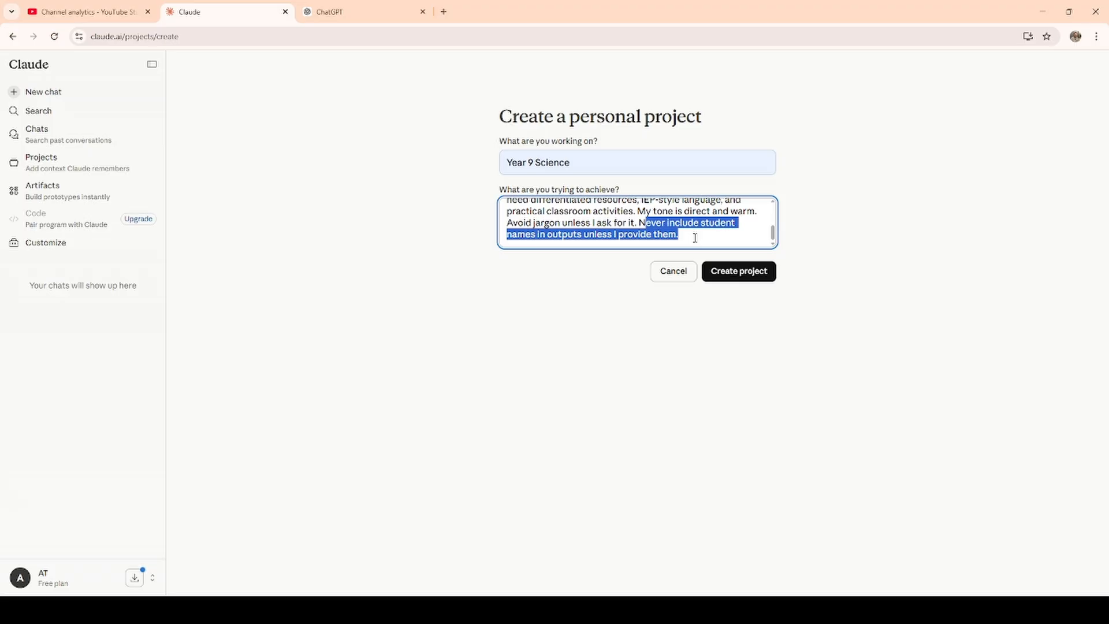
{"action": "left_click", "coordinate": [523, 282]}
{"action": "left_click", "coordinate": [753, 278]}
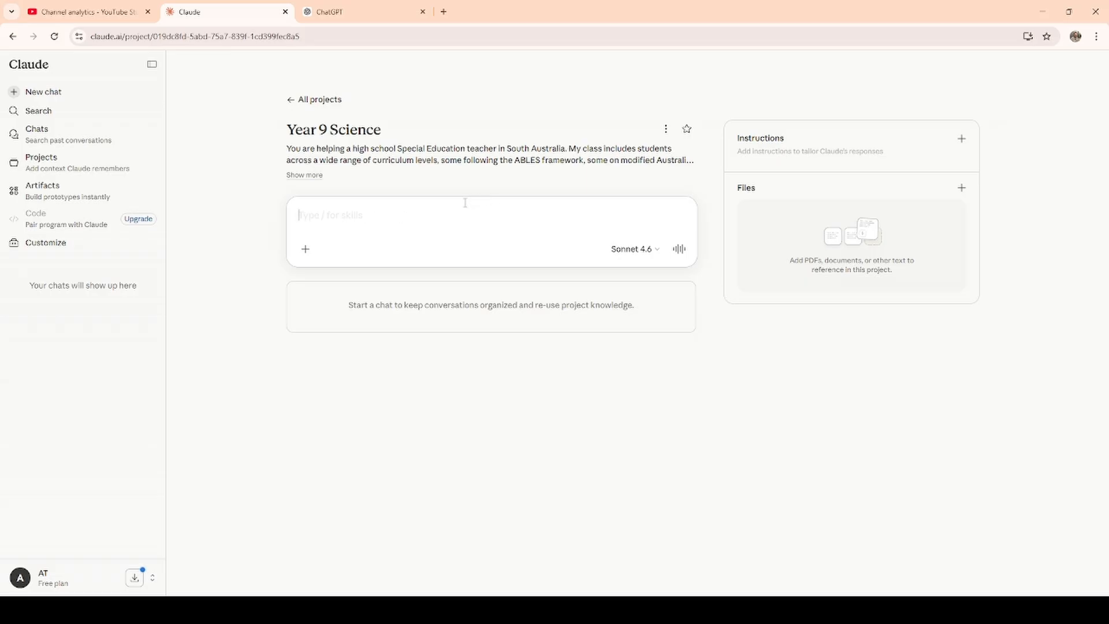
Switch to ChatGPT and create a new project named "Year 8 HPE".
{"action": "key", "text": "ctrl+Tab"}
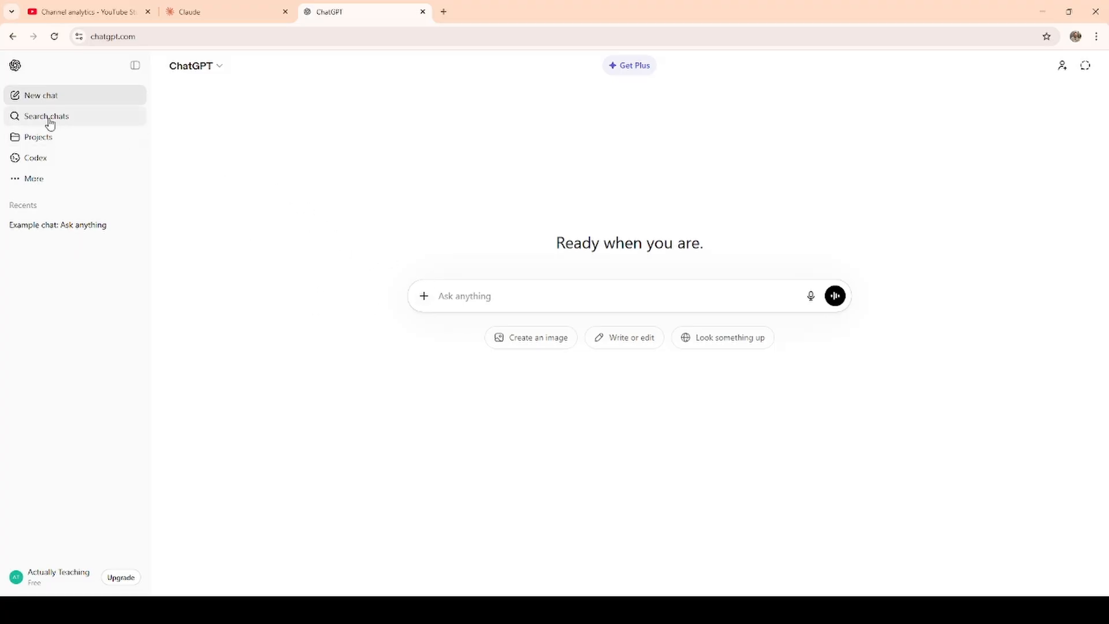
{"action": "left_click", "coordinate": [46, 144]}
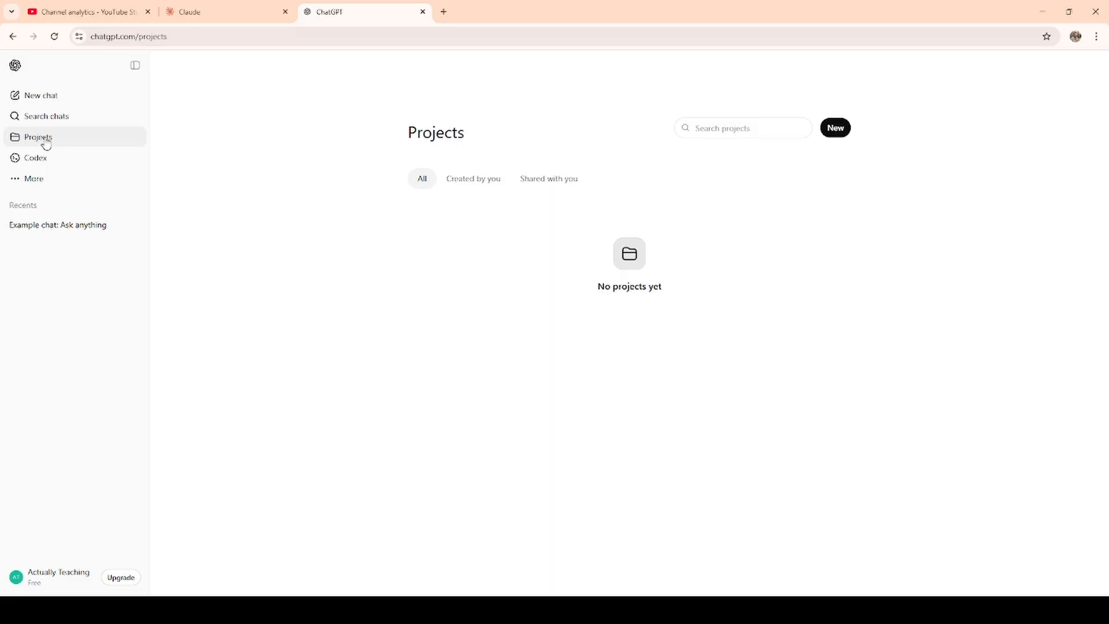
{"action": "left_click", "coordinate": [841, 129]}
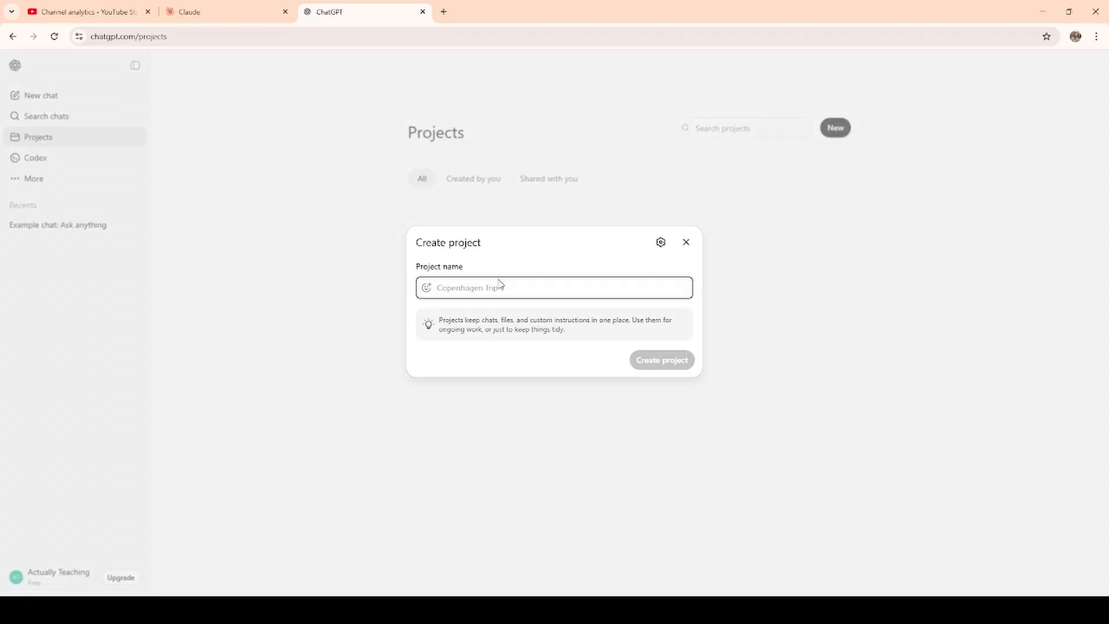
{"action": "type", "text": "Year 8 H"}
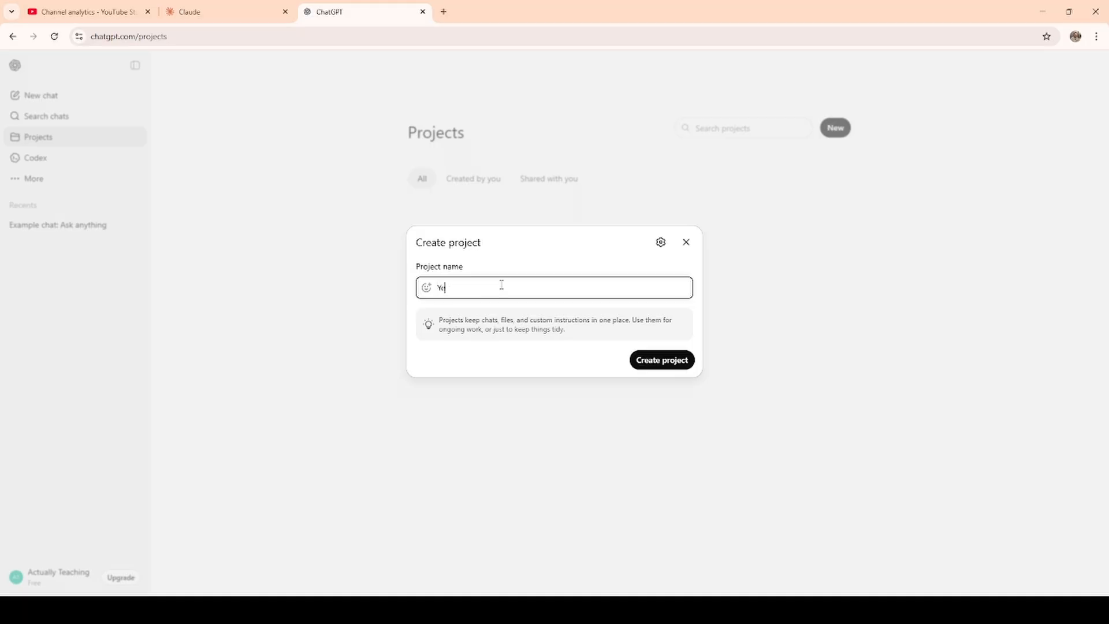
{"action": "type", "text": "PE"}
{"action": "left_click", "coordinate": [677, 361]}
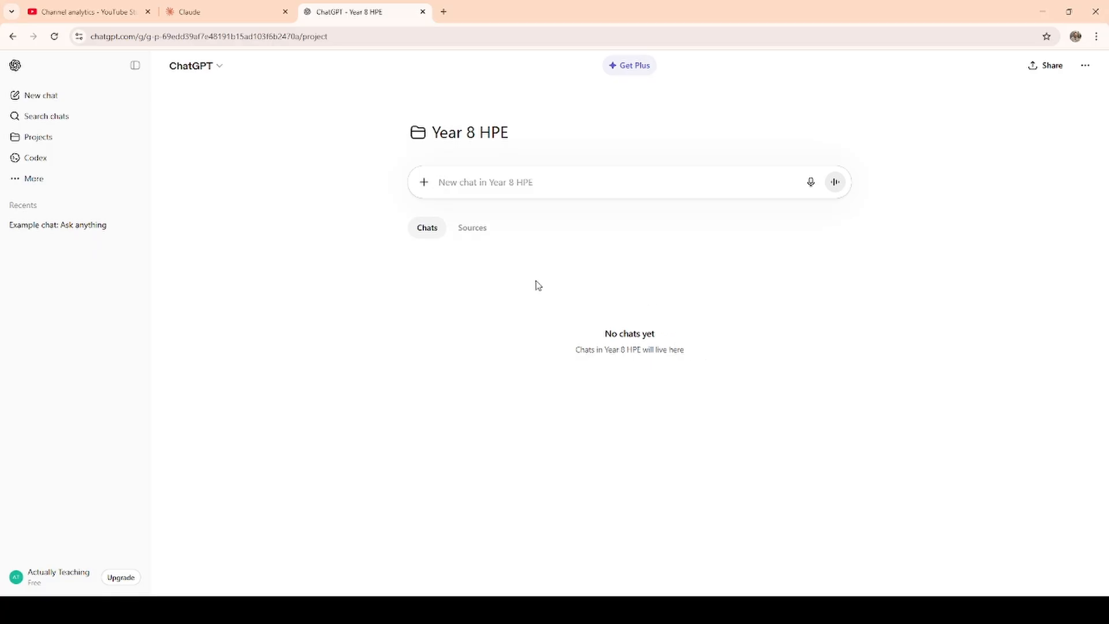
Paste the South Australian high school Health and PE teacher context into the Year 8 HPE project's instructions and review it through the student-names rule.
{"action": "left_click", "coordinate": [45, 138]}
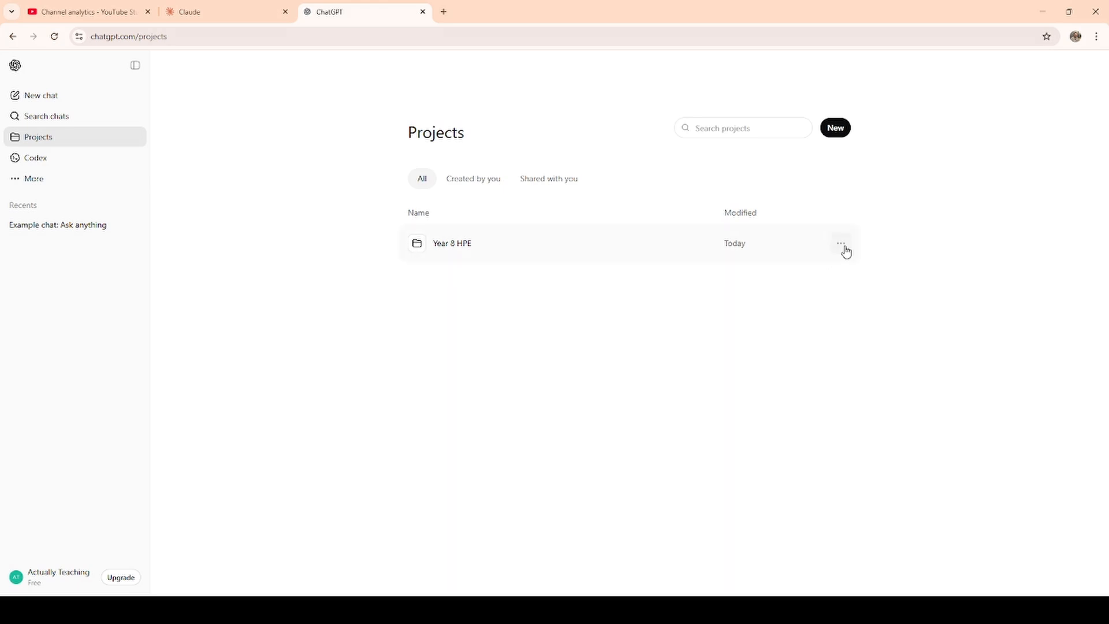
{"action": "left_click", "coordinate": [842, 247]}
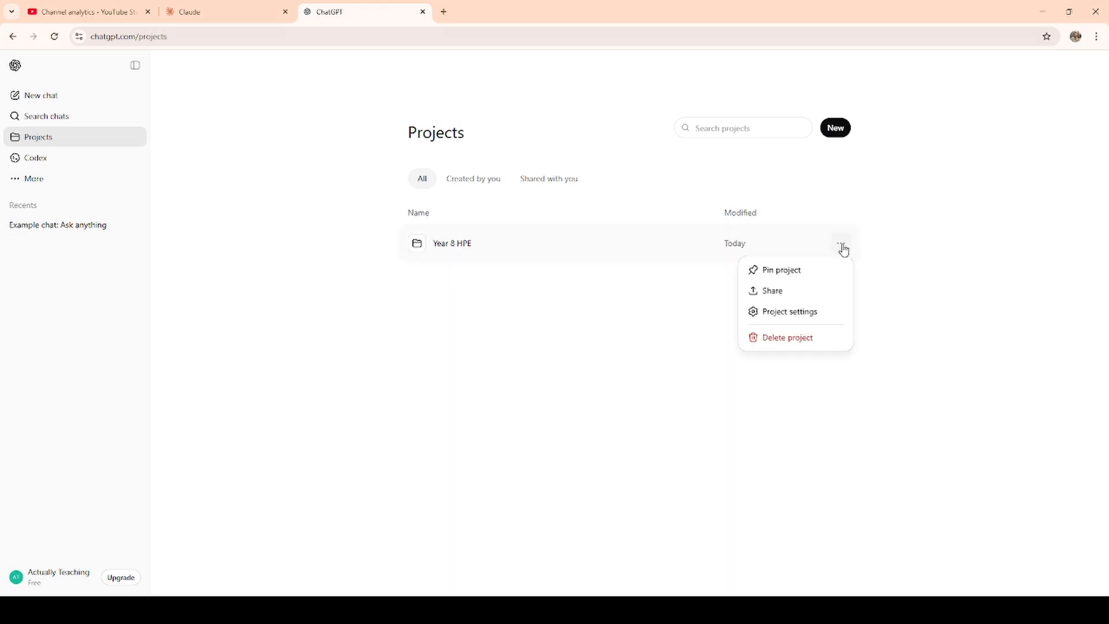
{"action": "left_click", "coordinate": [799, 316]}
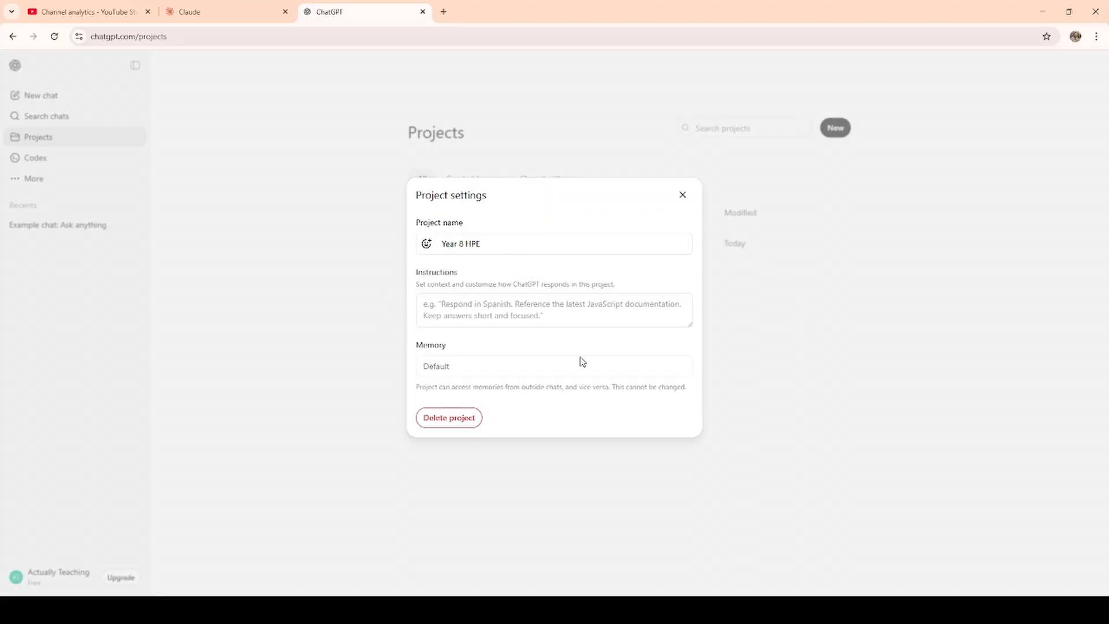
{"action": "left_click", "coordinate": [536, 310]}
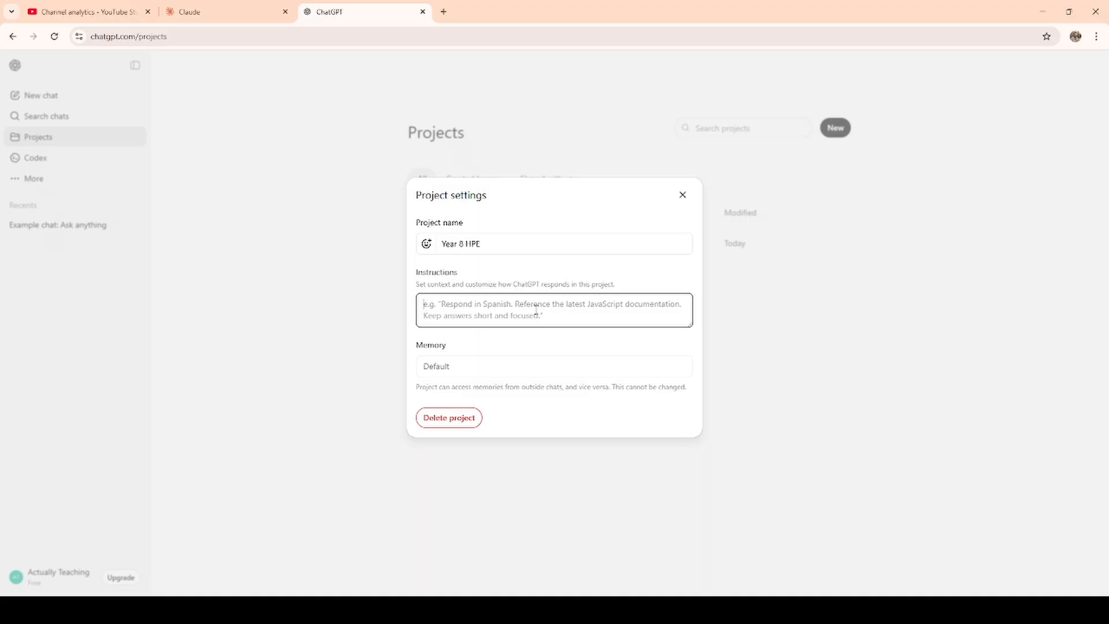
{"action": "key", "text": "ctrl+v"}
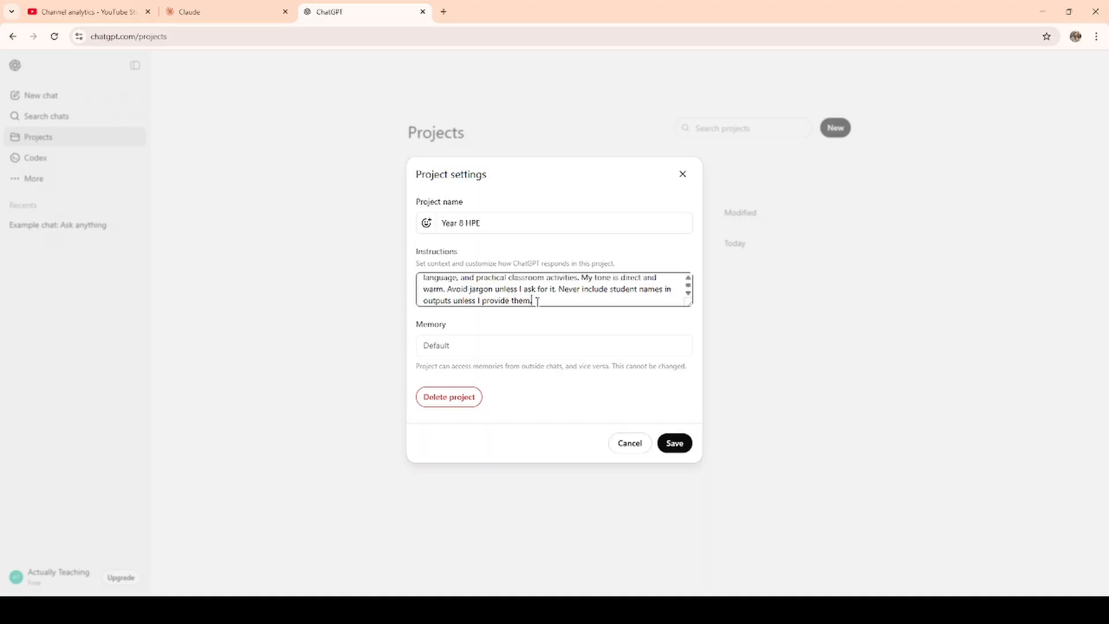
{"action": "scroll", "coordinate": [546, 299], "scroll_direction": "up", "scroll_amount": 5}
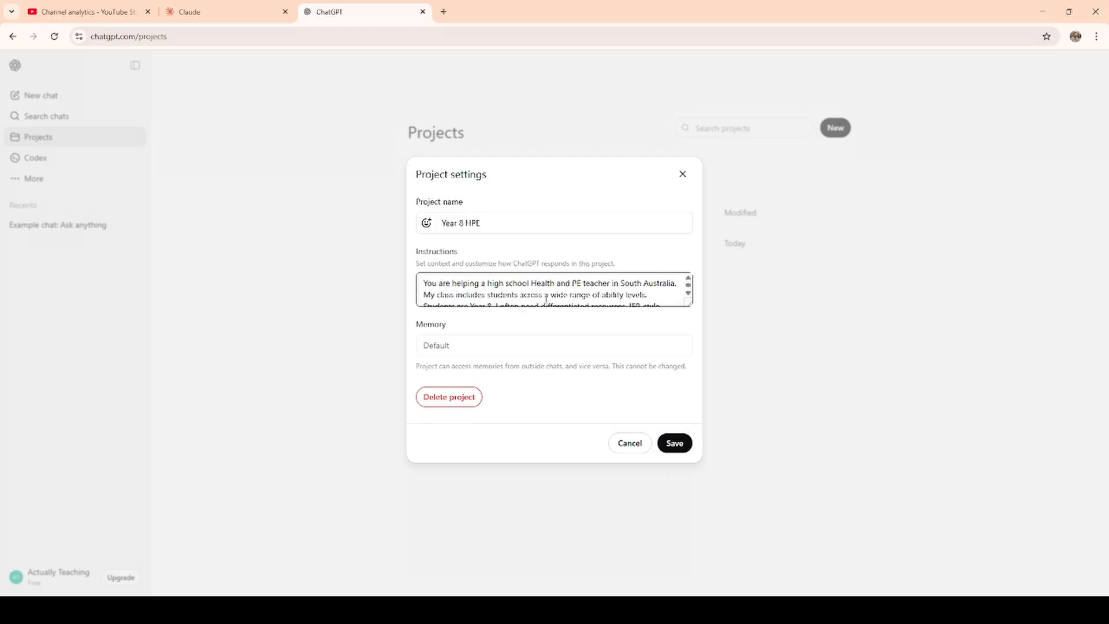
{"action": "scroll", "coordinate": [589, 288], "scroll_direction": "down", "scroll_amount": 5}
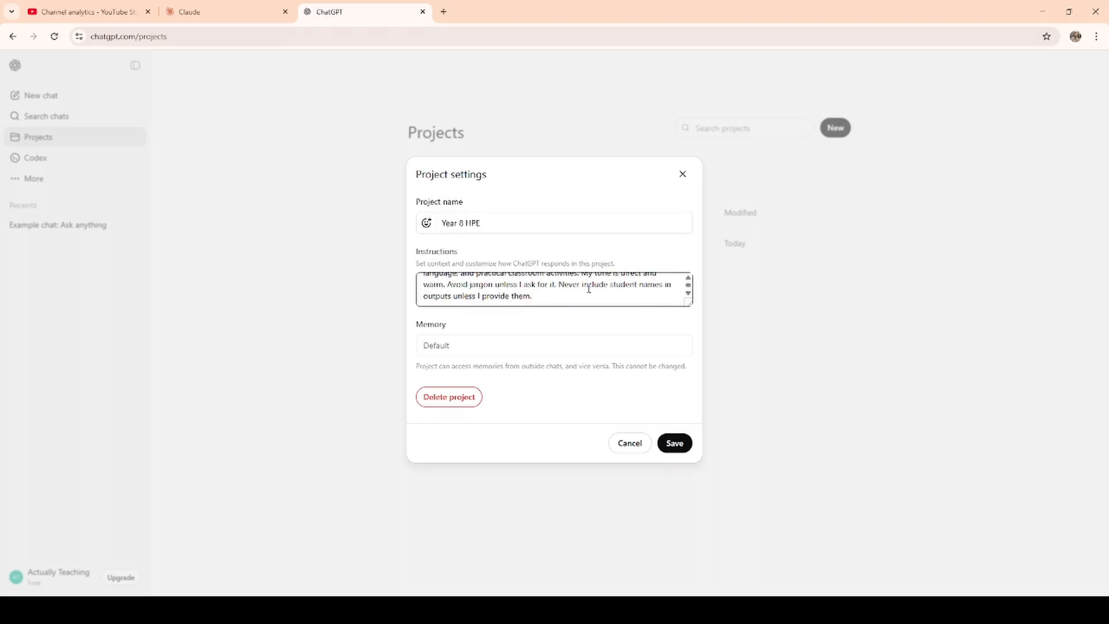